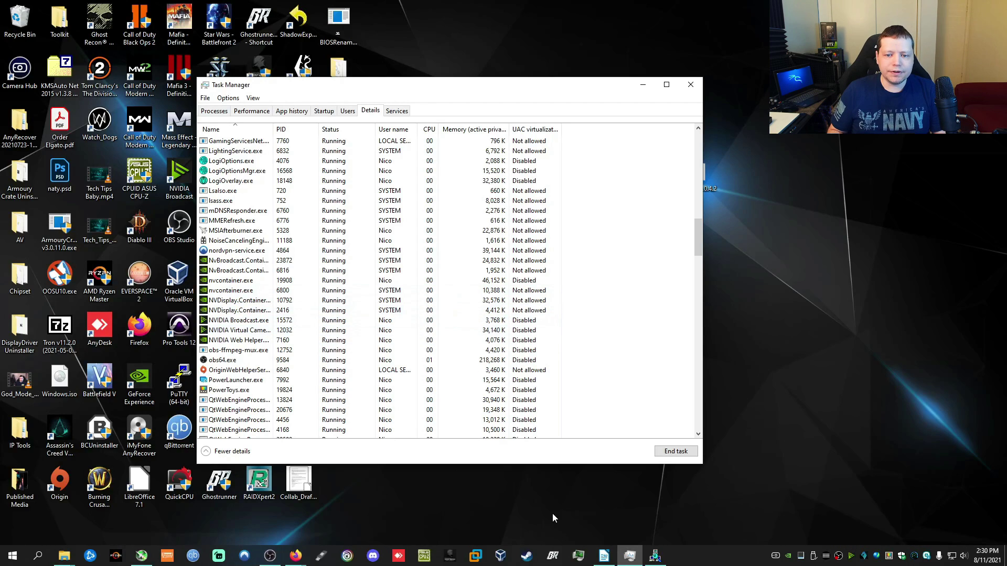
Switch from Task Manager to TCPView, which lists 221 network endpoints.
left_click(655, 556)
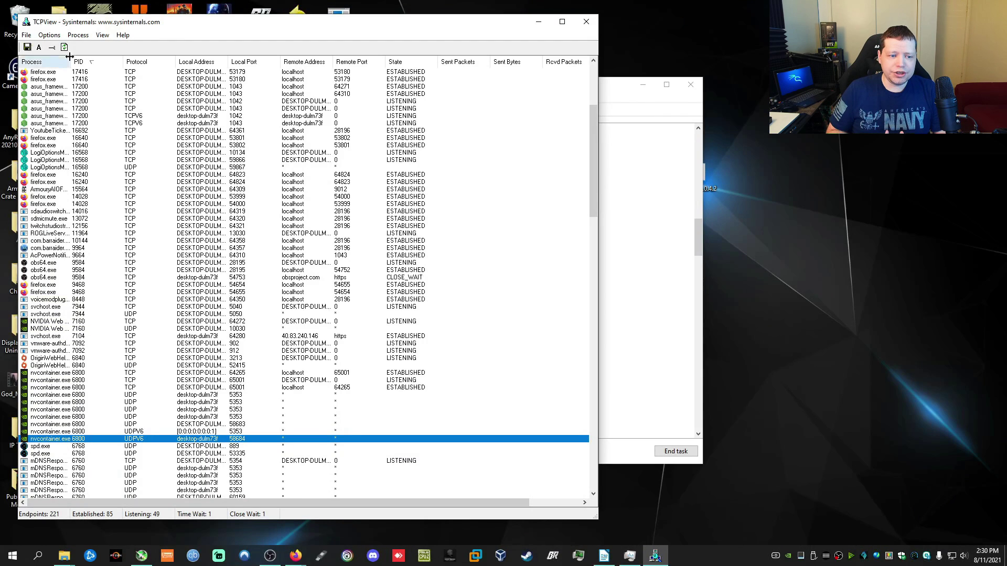
Widen the Process column and inspect the nvcontainer TCP 65001 and NVIDIA Web Helper UDP connections.
left_click_drag(72, 59, 104, 59)
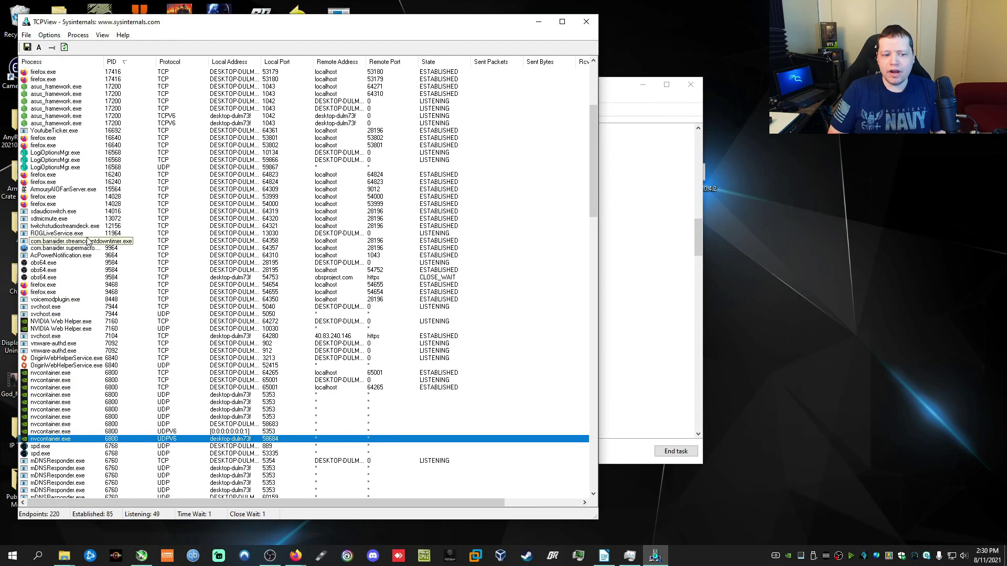
scroll(64, 391, "down", 1)
scroll(64, 390, "down", 1)
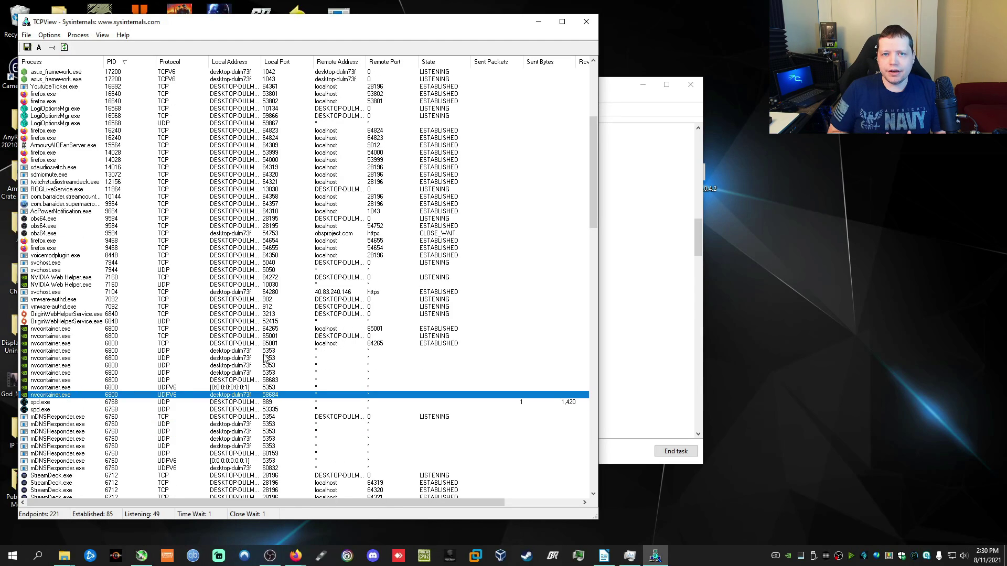
left_click(343, 345)
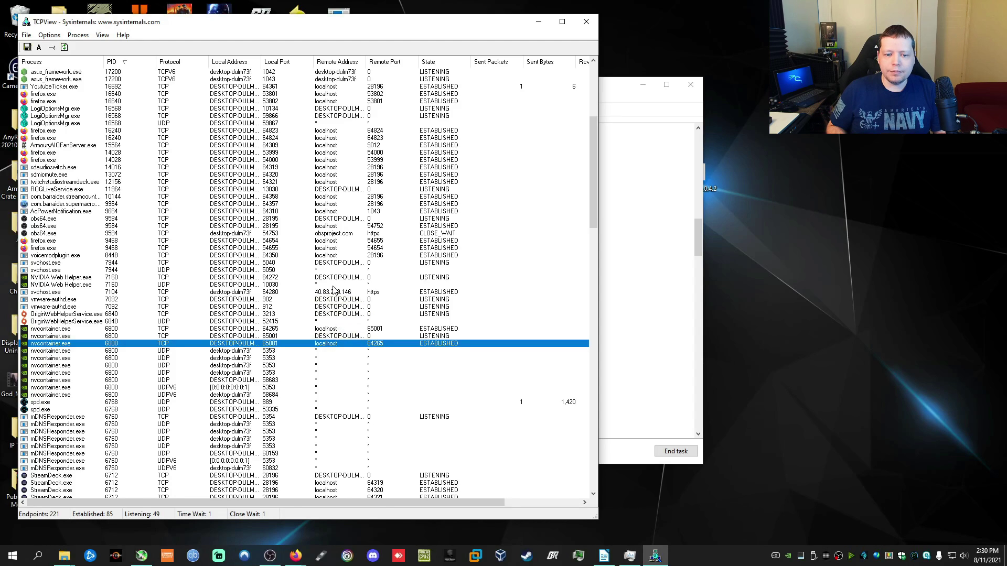
left_click(333, 285)
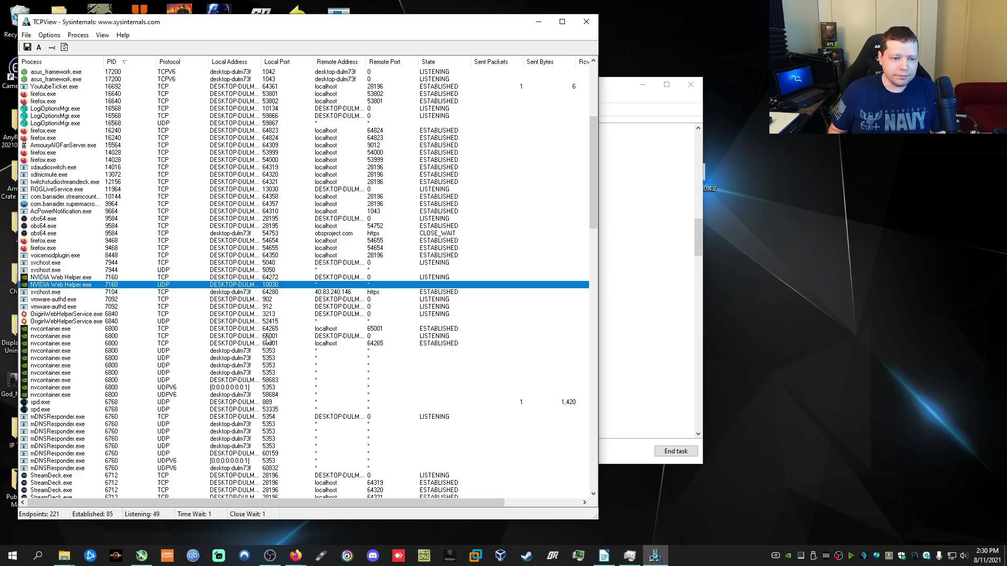
scroll(268, 341, "down", 5)
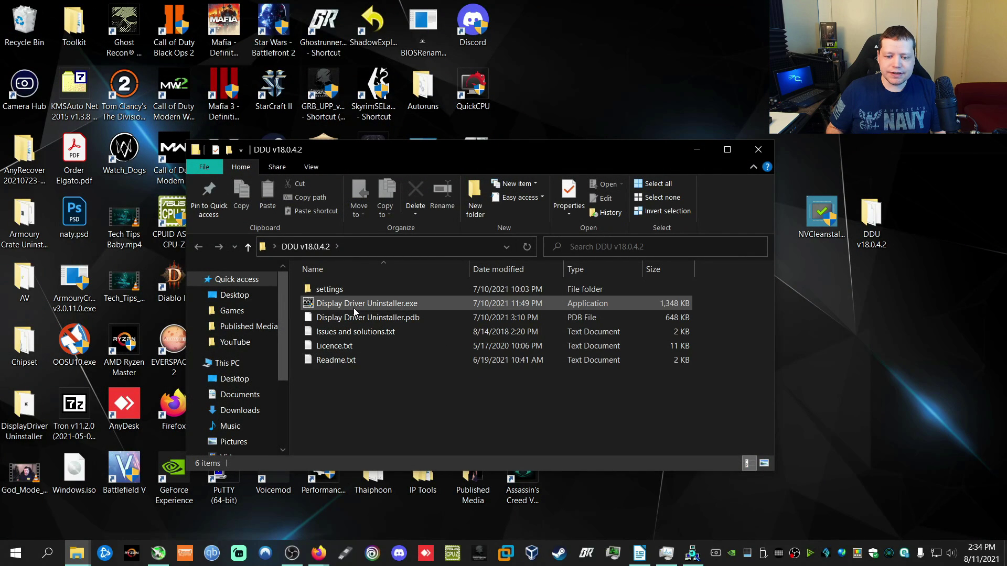
Launch Display Driver Uninstaller.exe from the DDU v18.0.4.2 folder and dismiss both startup notices.
left_click(353, 304)
double_click(353, 304)
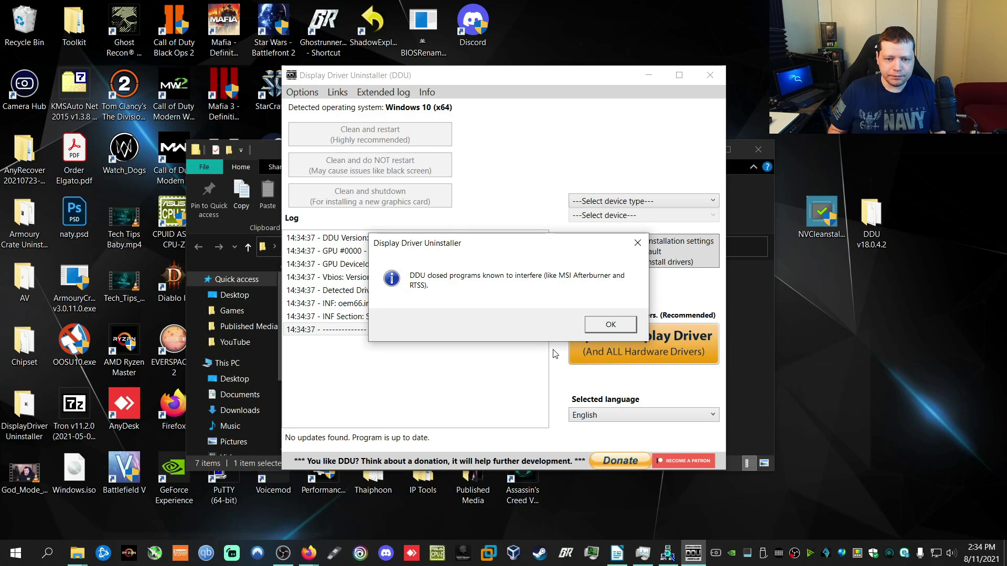
left_click(617, 326)
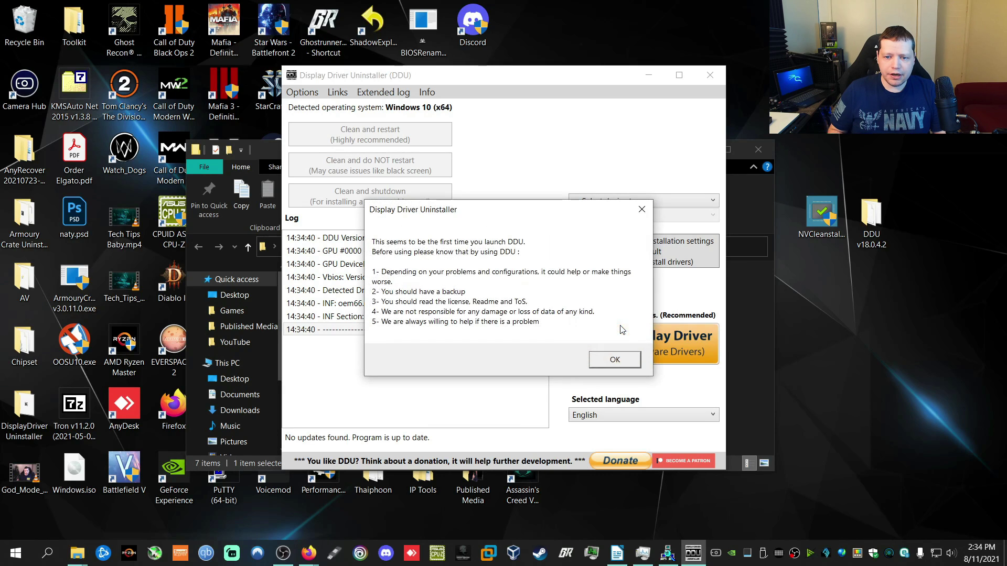
left_click(604, 361)
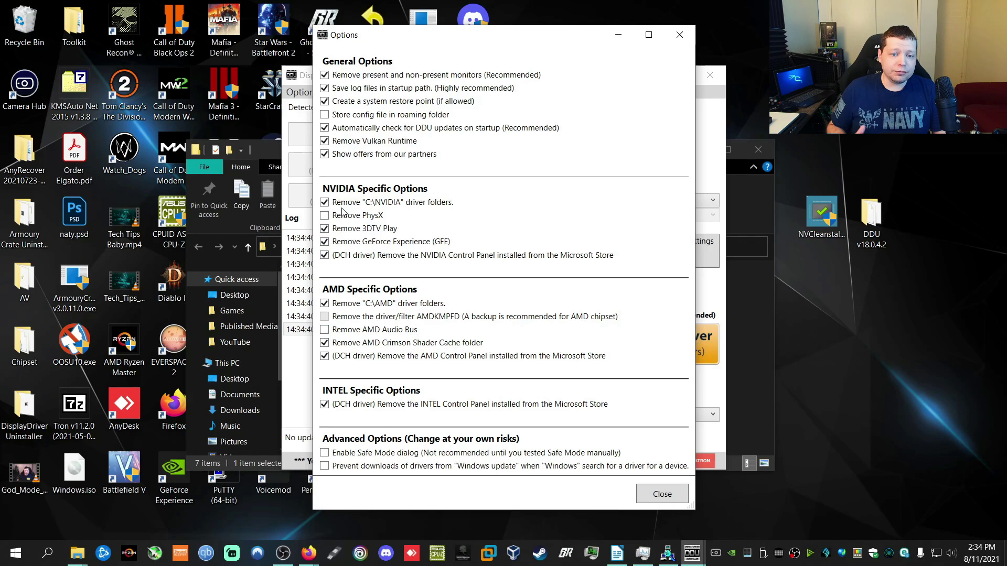
Tick Remove PhysX under NVIDIA Specific Options.
left_click(324, 216)
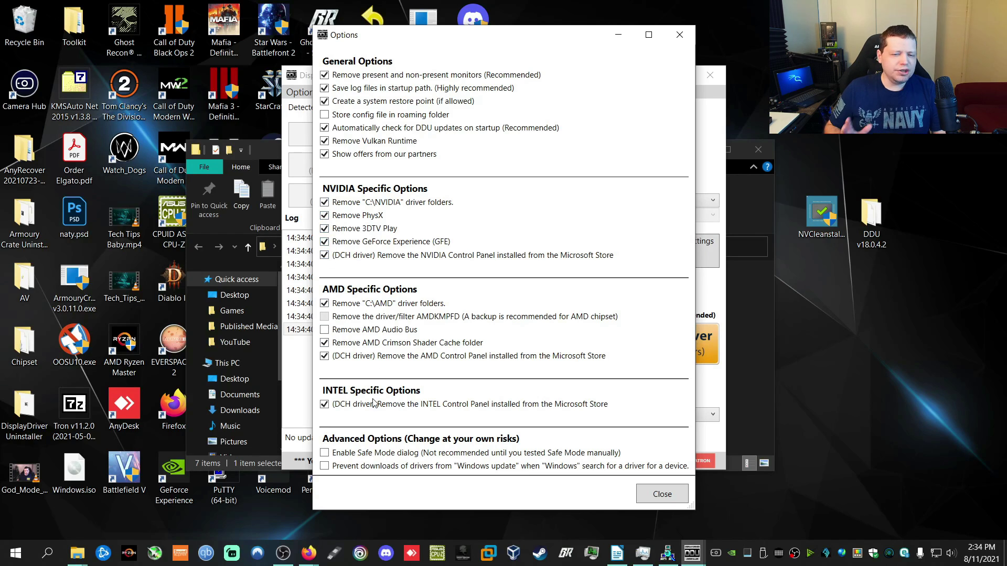
Close Options, dismiss the Safe Mode recommendation, and select GPU as the device type.
left_click(672, 495)
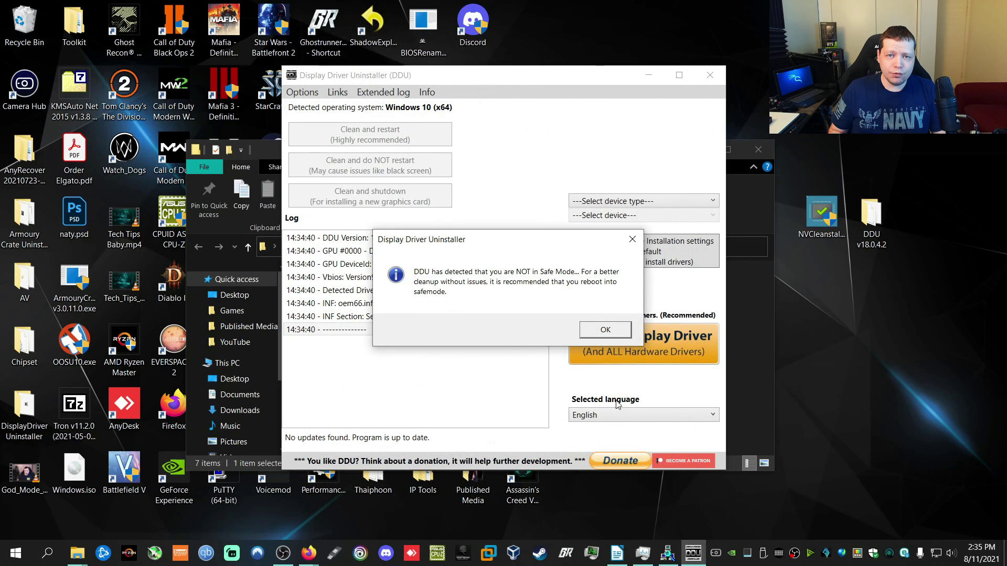
left_click(600, 331)
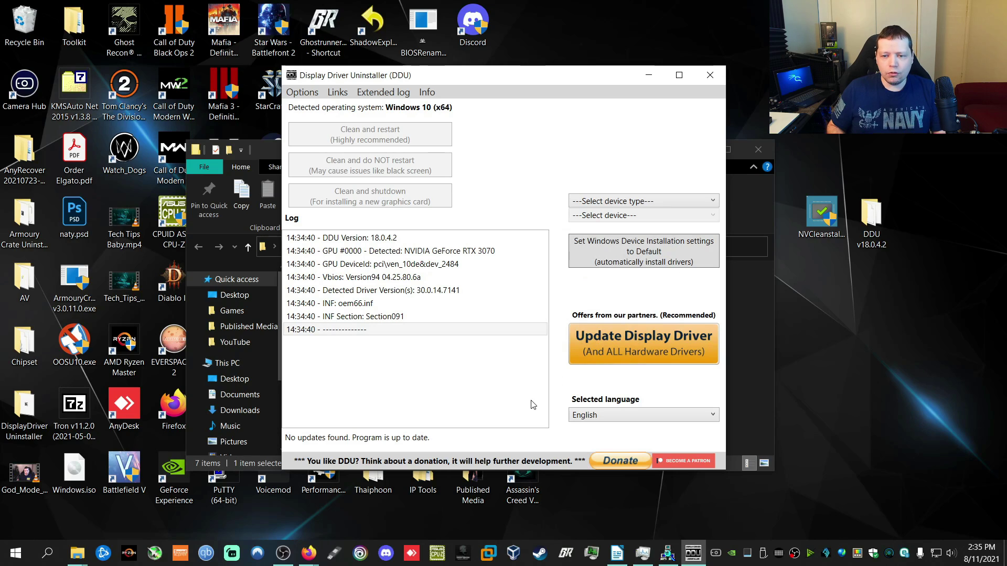
left_click(675, 201)
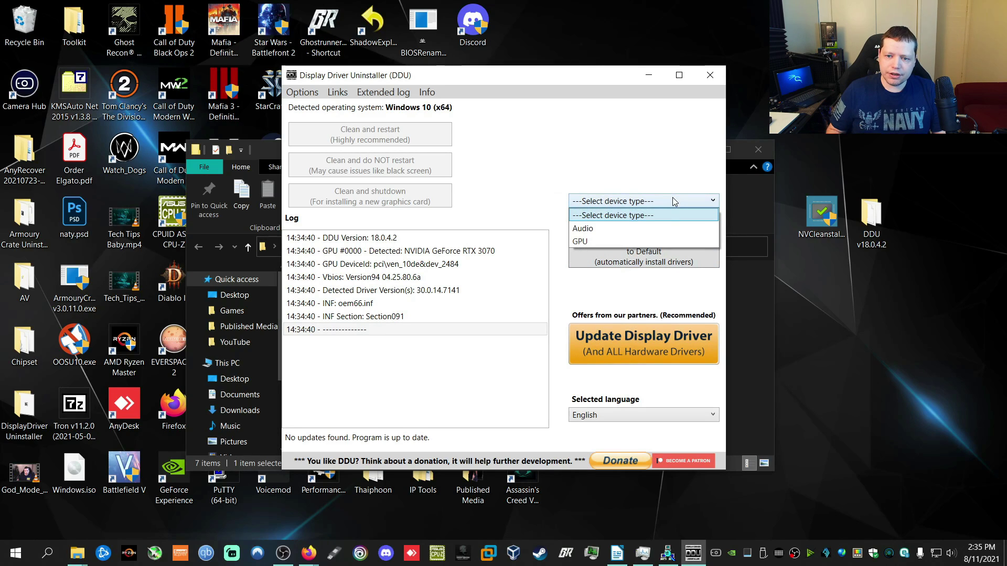
left_click(622, 241)
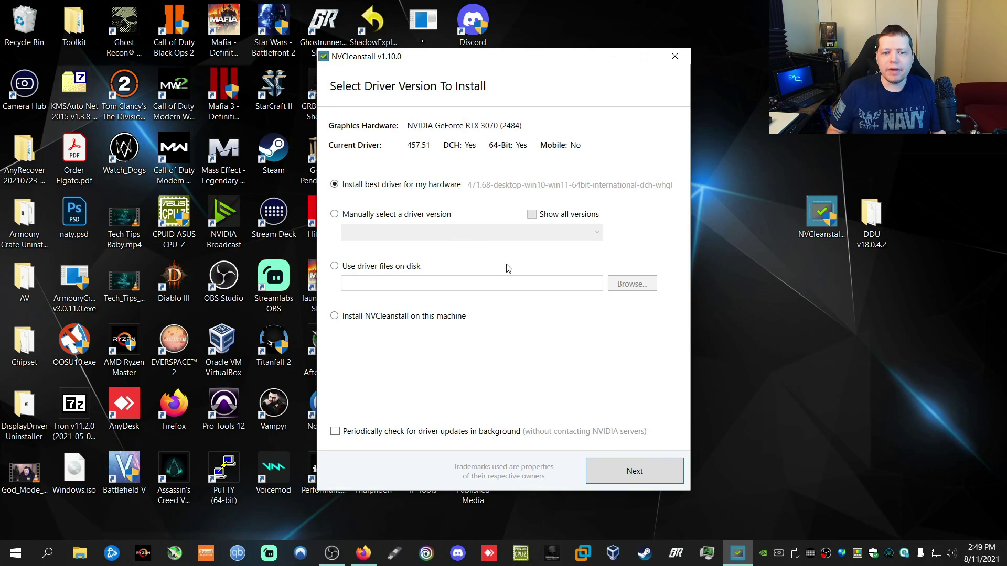
Browse the manual driver version list, then return to the best driver, 471.68.
left_click(341, 219)
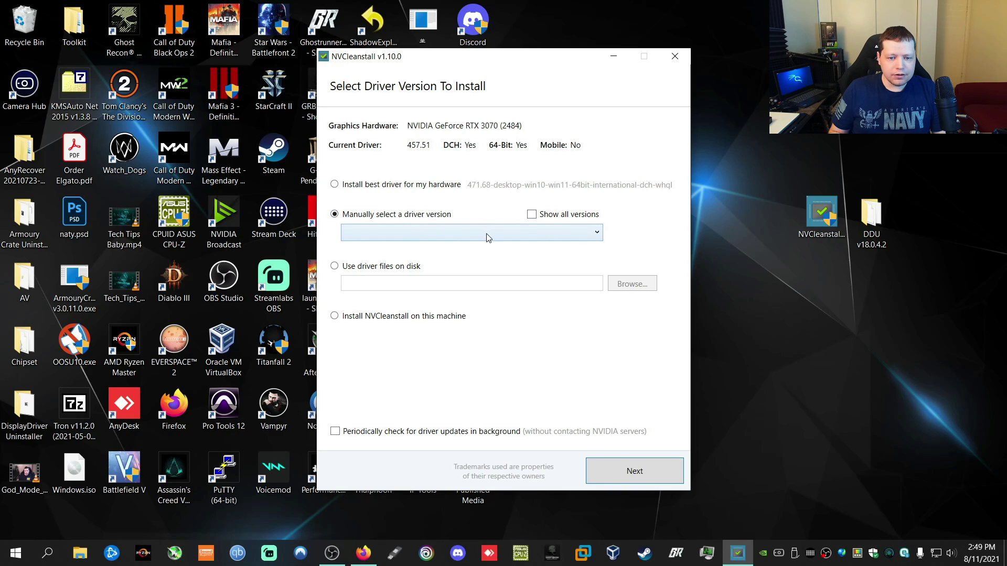
left_click(549, 238)
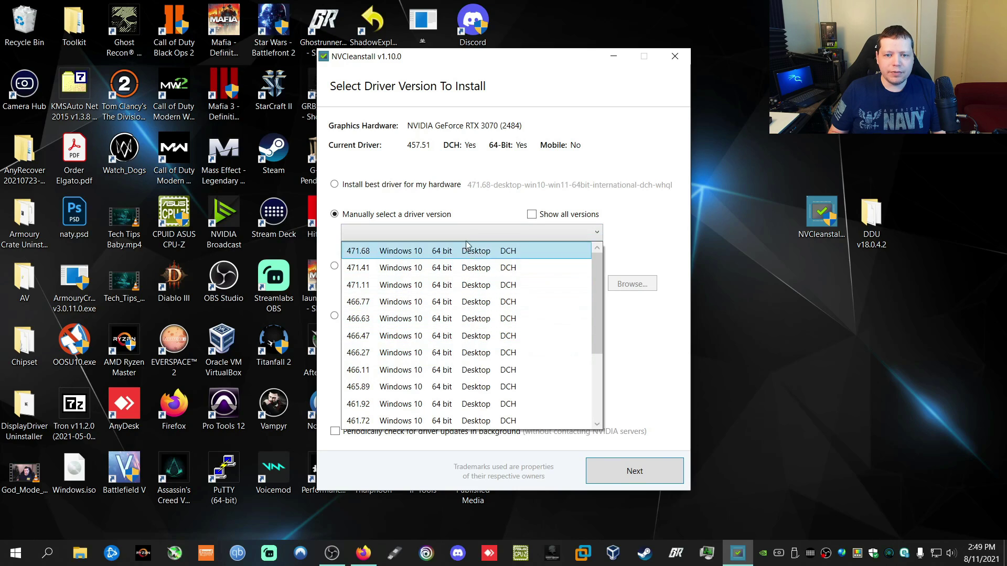
left_click(468, 201)
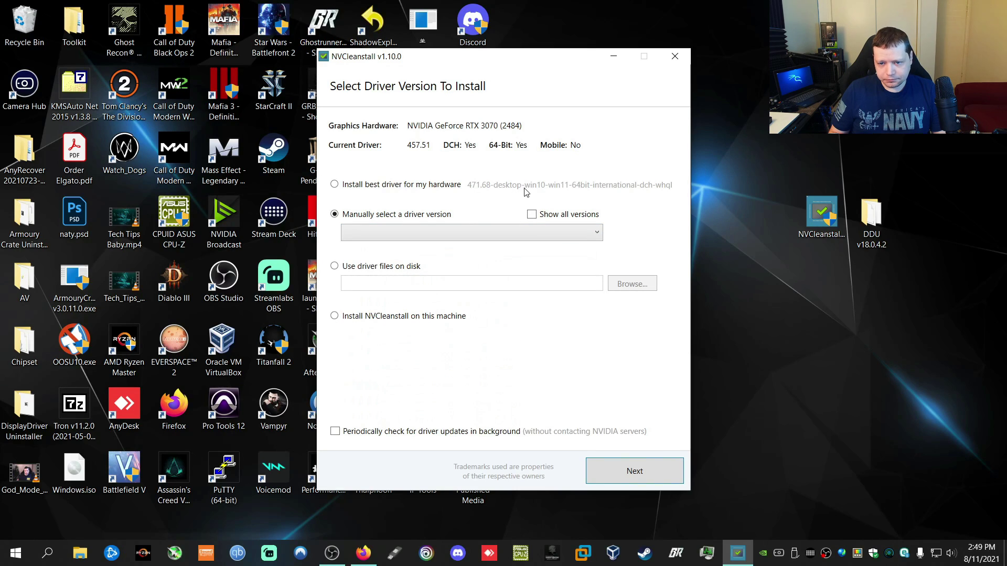
left_click(366, 187)
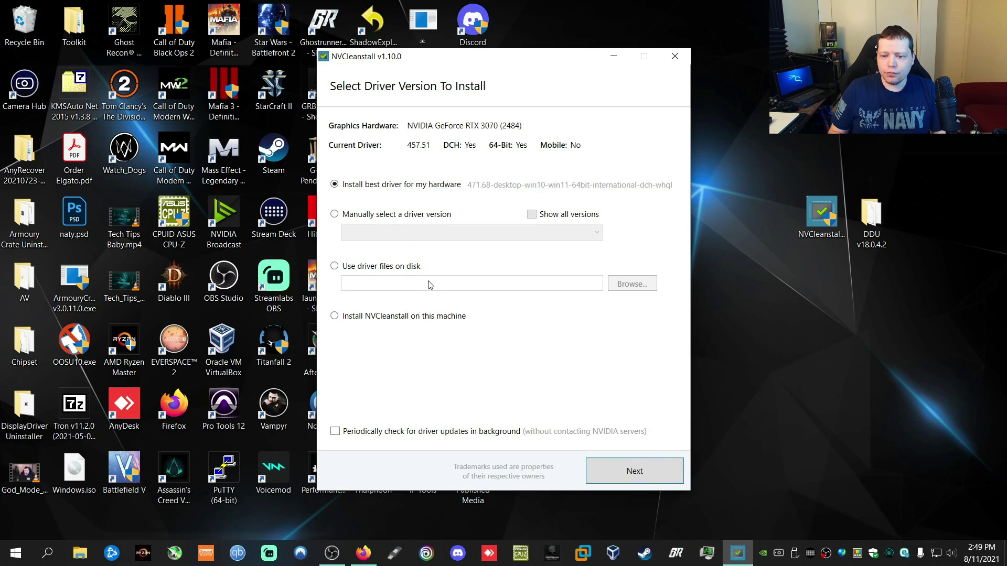
Apply the Recommended components plus Microsoft Visual C 2017 Runtimes, leaving Telemetry unchecked.
left_click(634, 471)
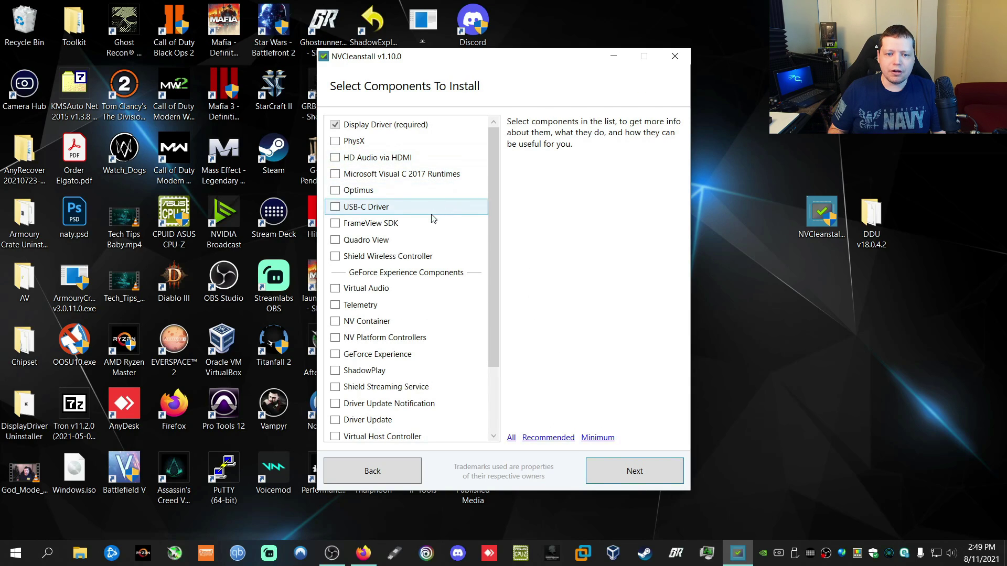
scroll(433, 194, "down", 1)
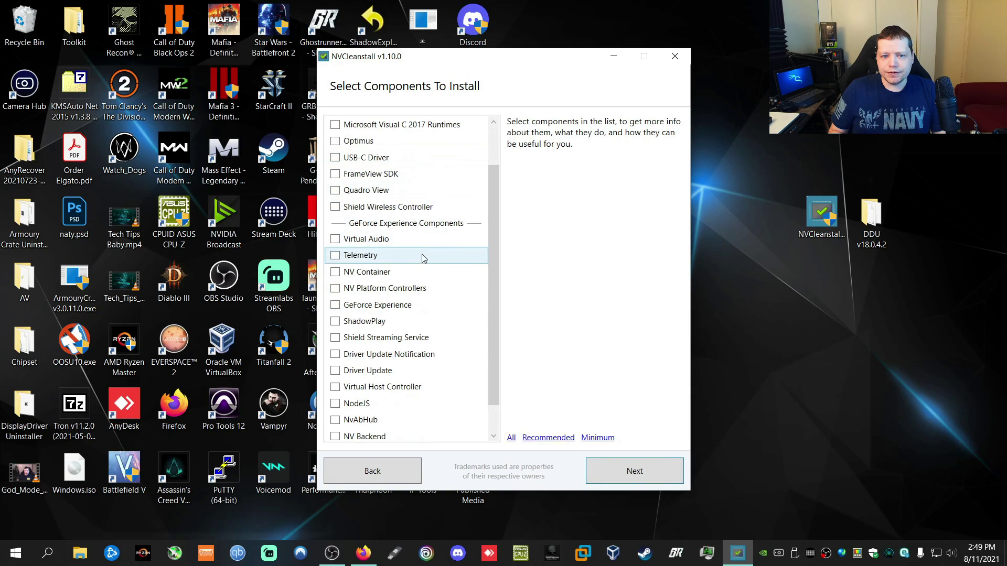
scroll(419, 289, "down", 1)
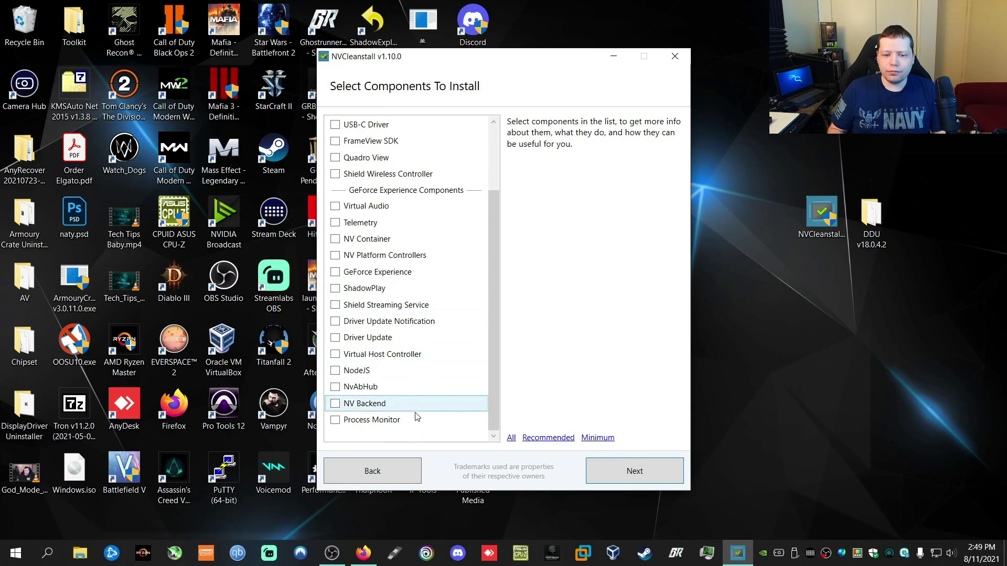
scroll(415, 408, "up", 2)
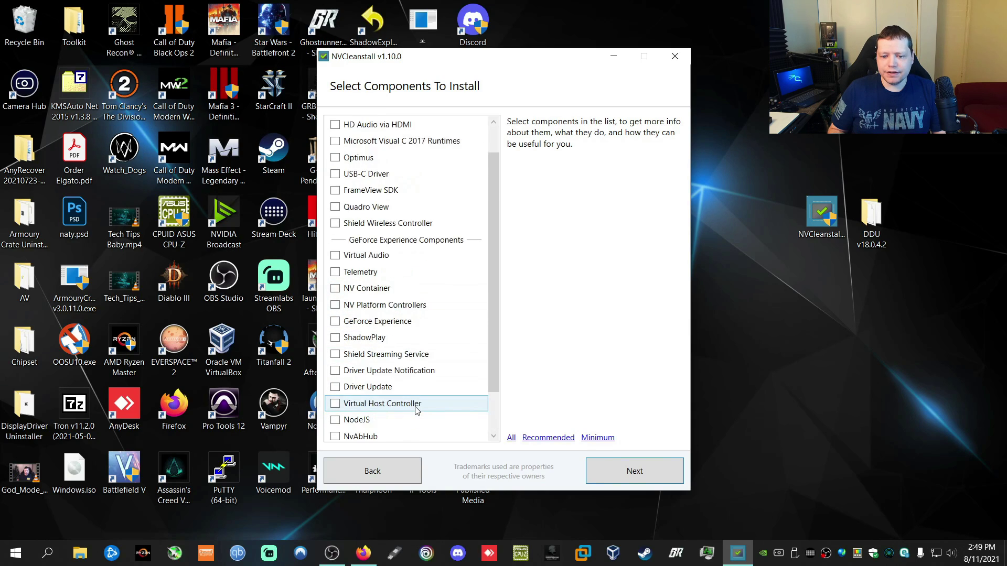
left_click(548, 438)
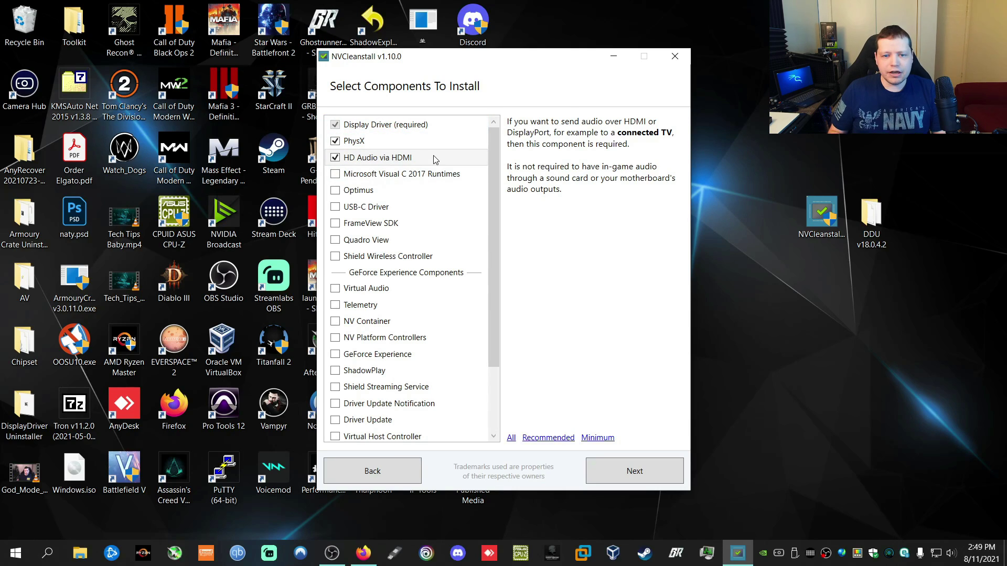
left_click(602, 438)
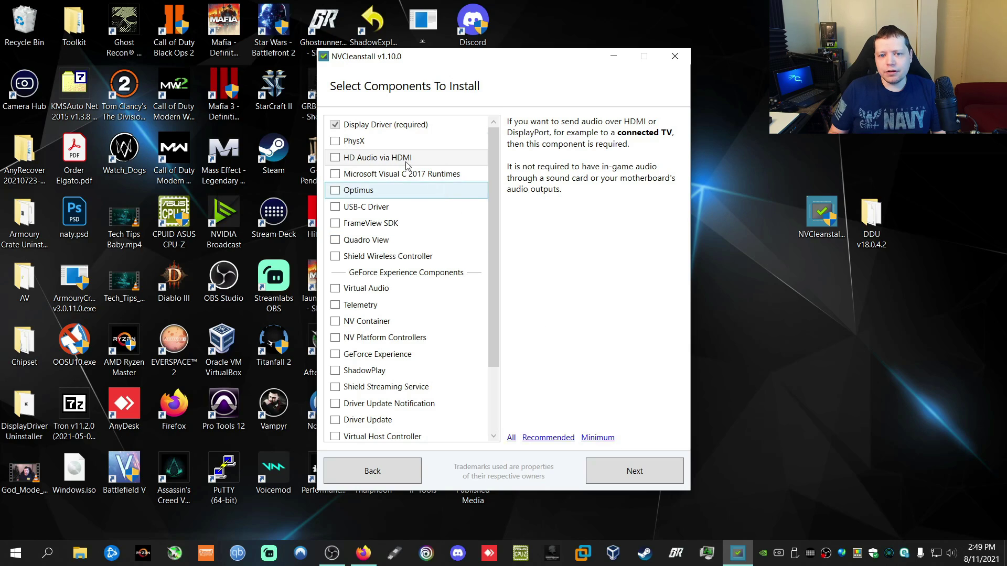
left_click(563, 439)
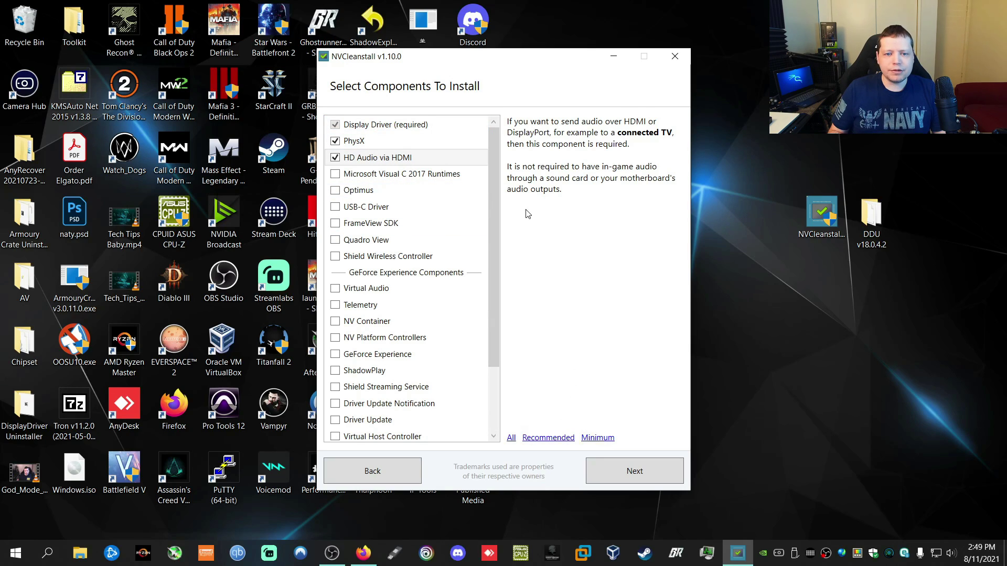
left_click(336, 175)
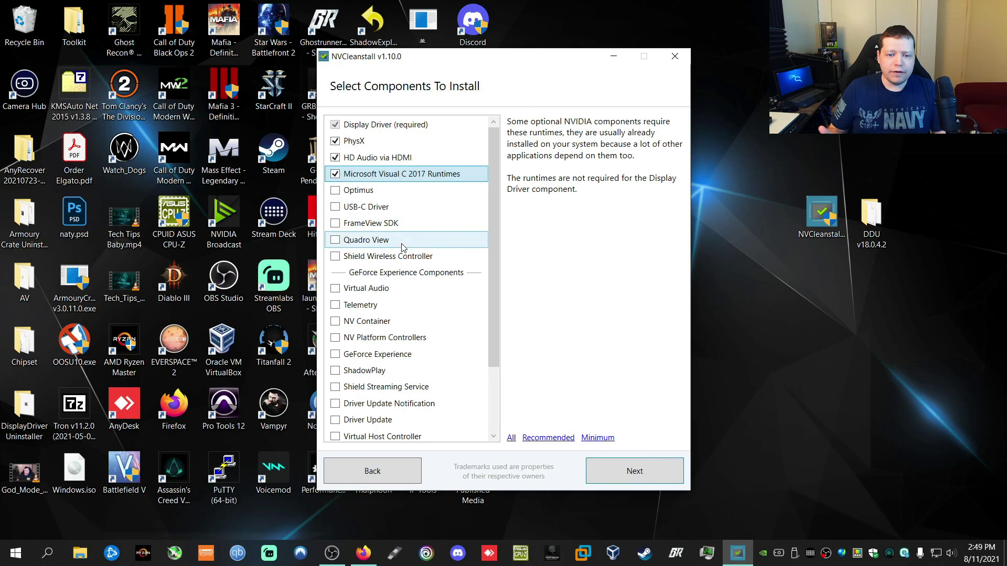
left_click(394, 304)
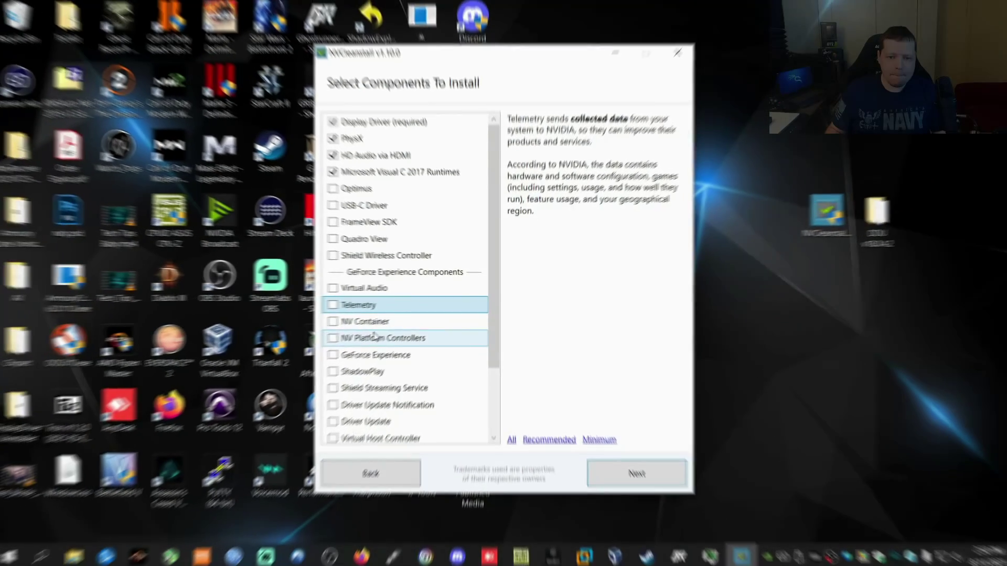
Read the FrameView SDK description, leaving it unchecked, then build the customized installer.
scroll(376, 280, "down", 1)
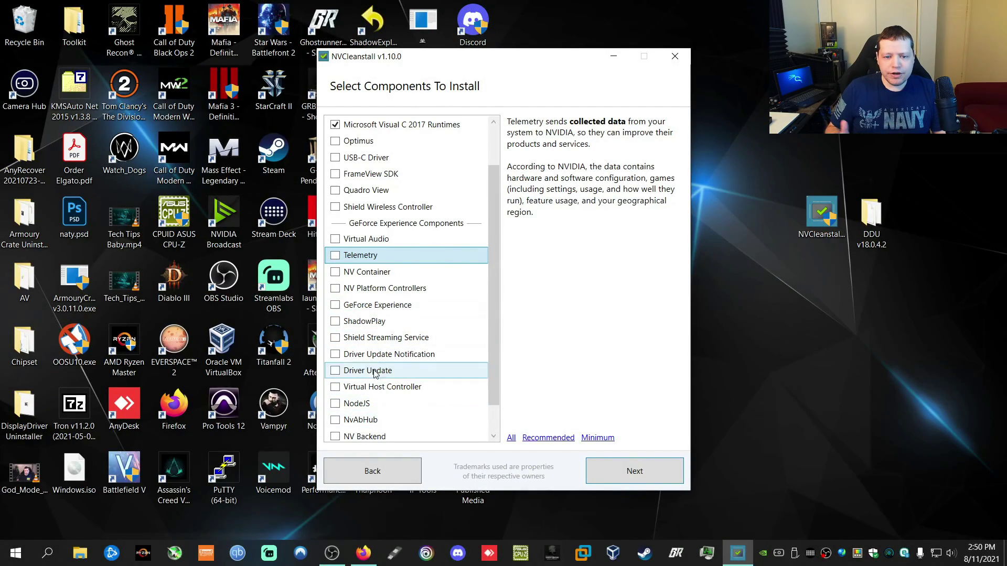
scroll(413, 312, "down", 1)
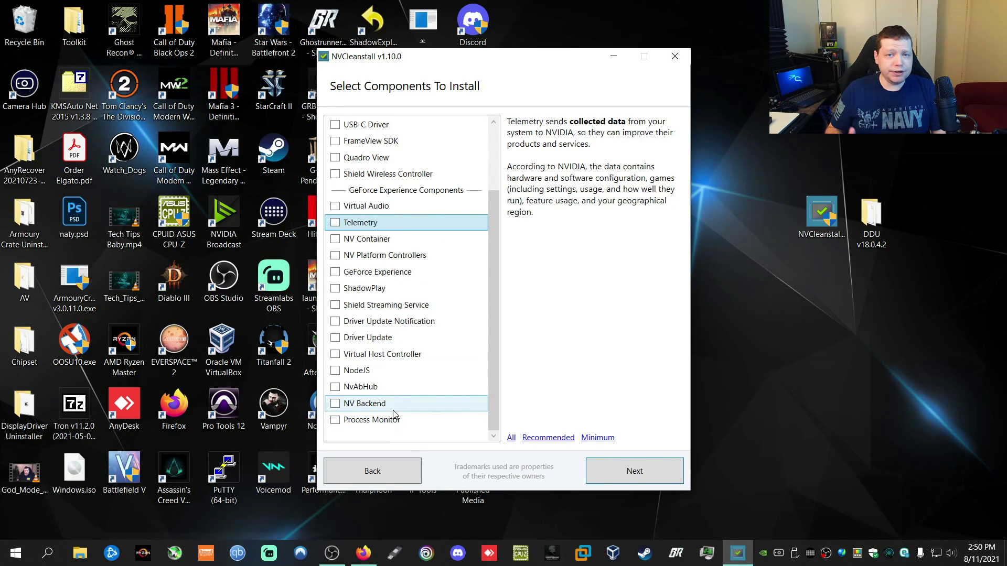
scroll(415, 355, "up", 2)
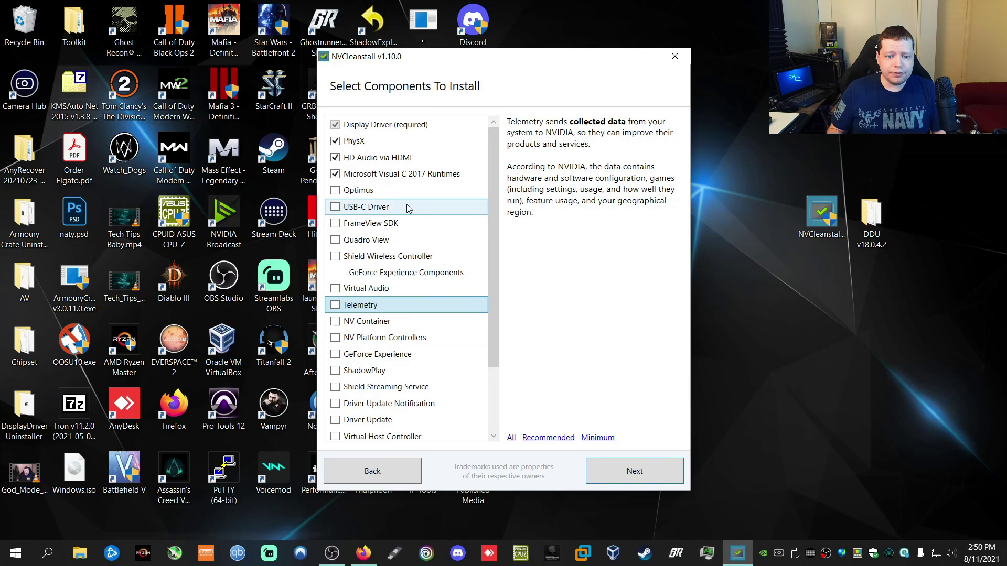
left_click(408, 223)
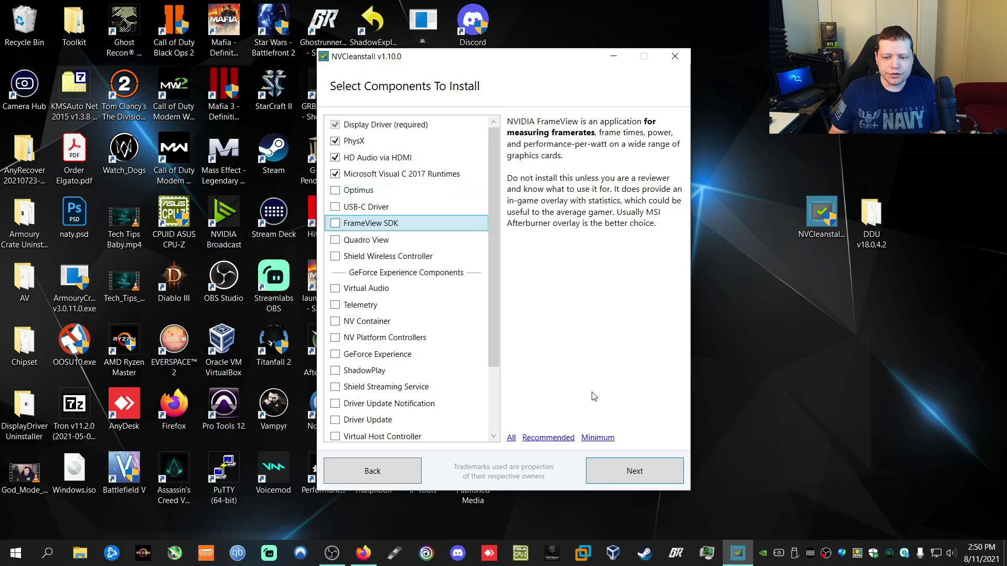
left_click(636, 479)
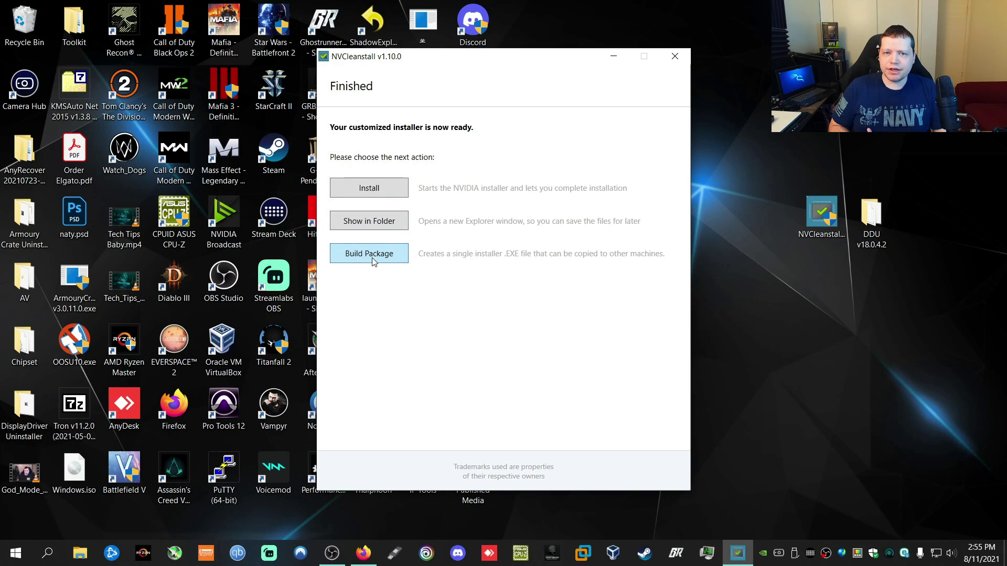
Launch the NVIDIA 471.68 installer, accept the license, and proceed with Express installation.
left_click(361, 186)
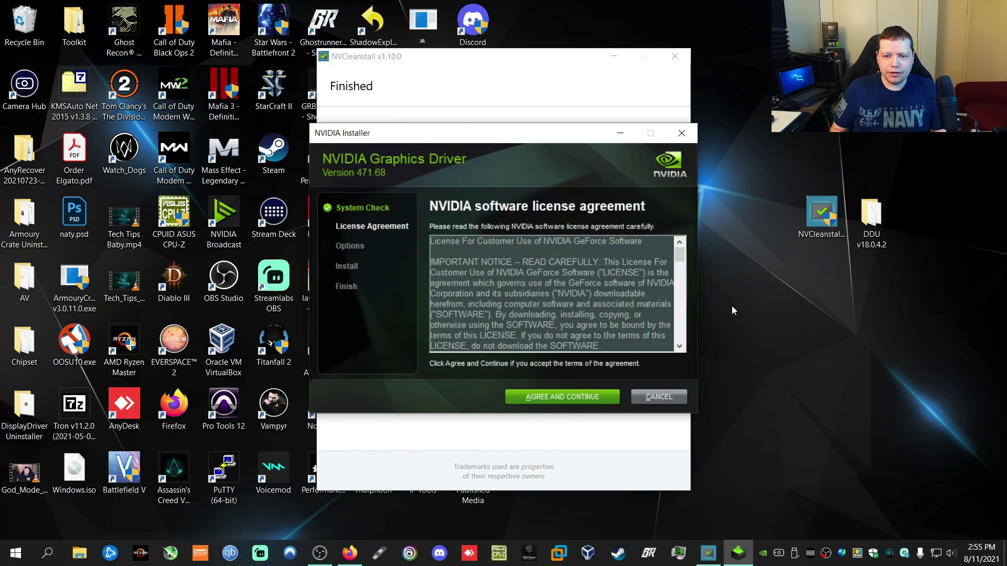
left_click(584, 398)
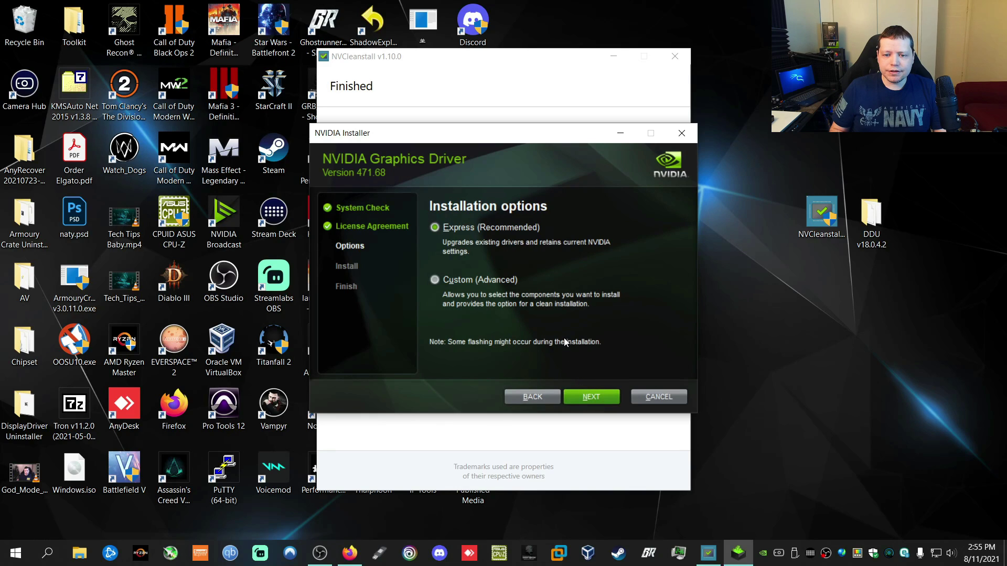
left_click(588, 397)
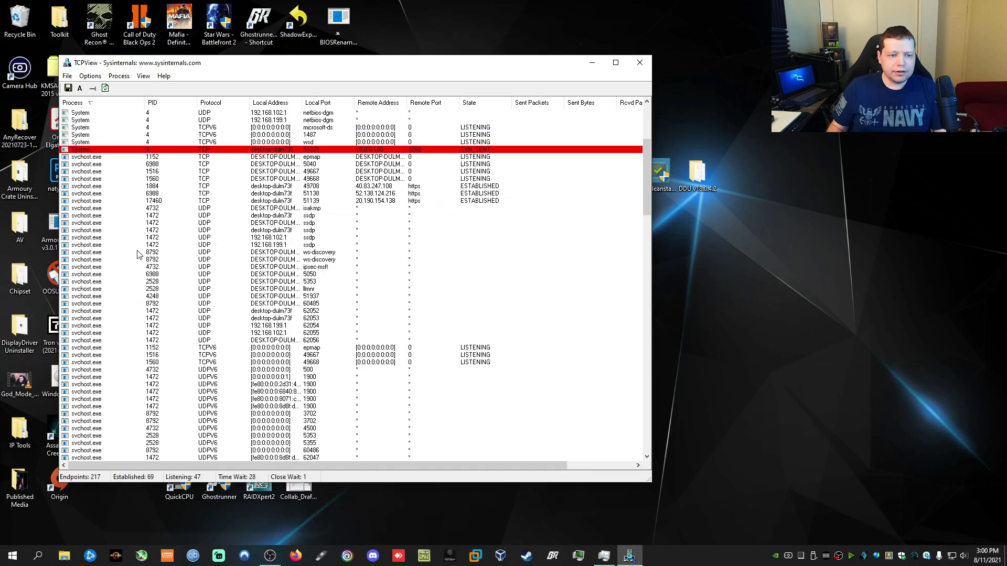
scroll(138, 254, "down", 20)
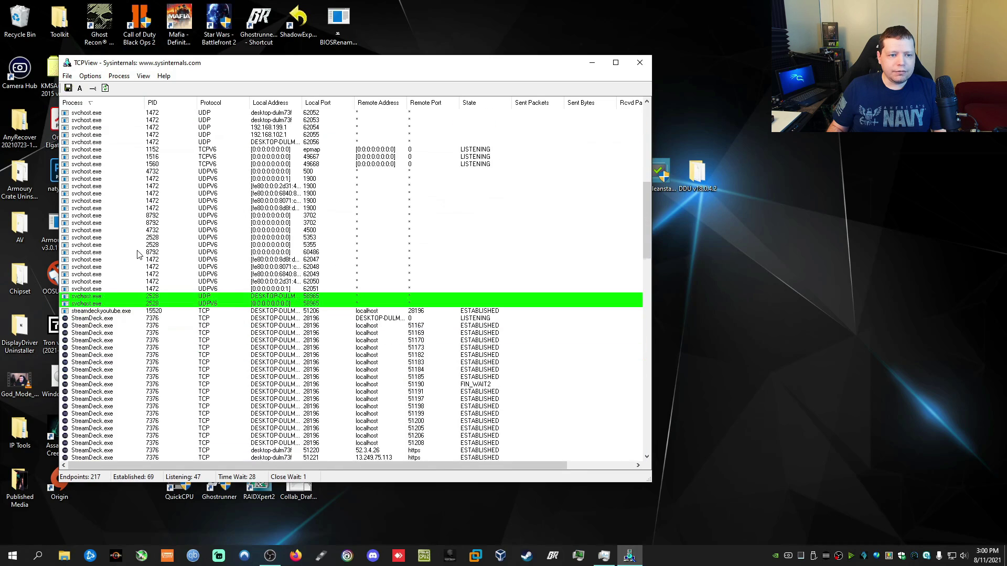
scroll(138, 255, "down", 1)
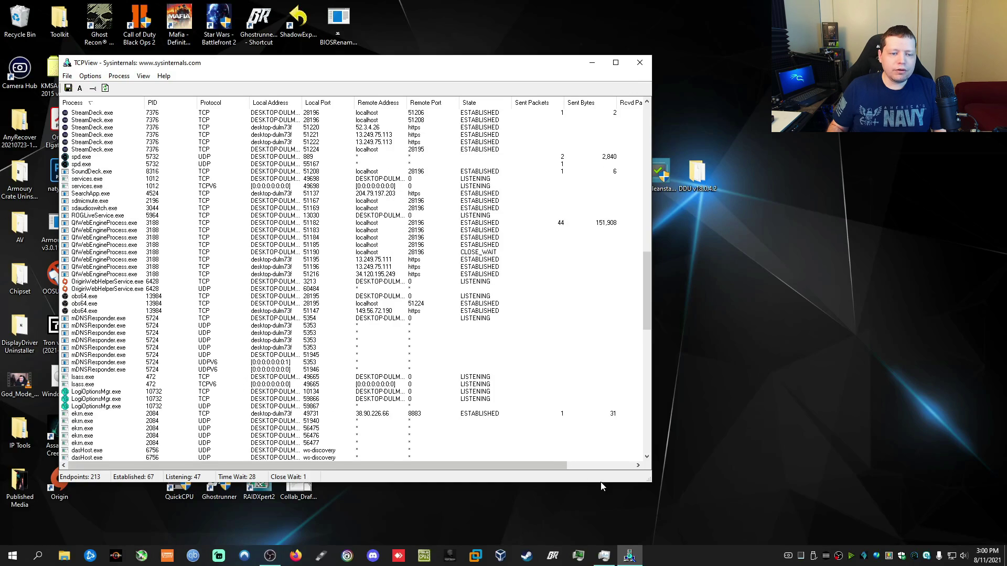
Bring up Task Manager, select NVIDIA Broadcast, and show the Details process list.
left_click(604, 555)
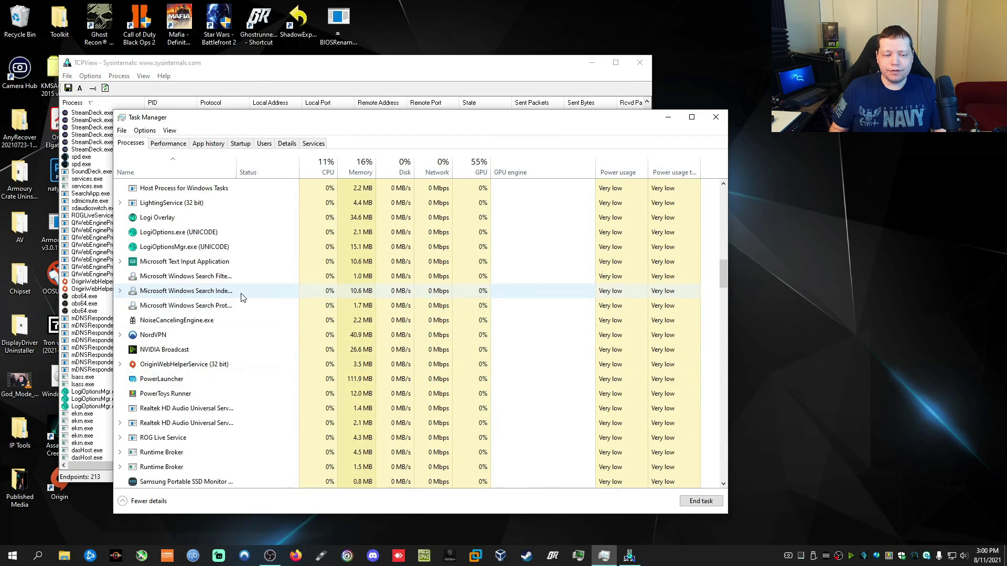
scroll(225, 307, "down", 1)
left_click(178, 321)
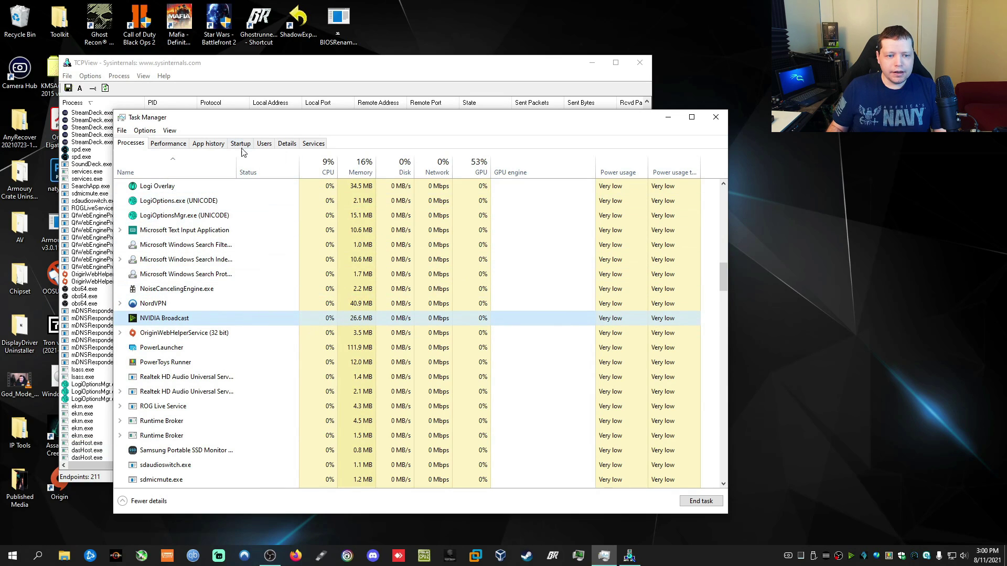
left_click(287, 143)
scroll(257, 283, "down", 5)
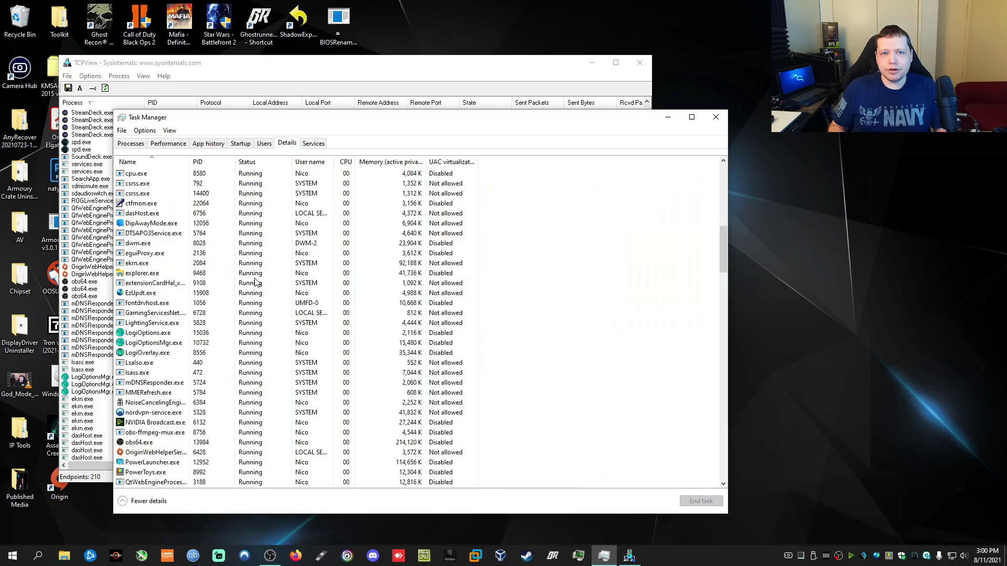